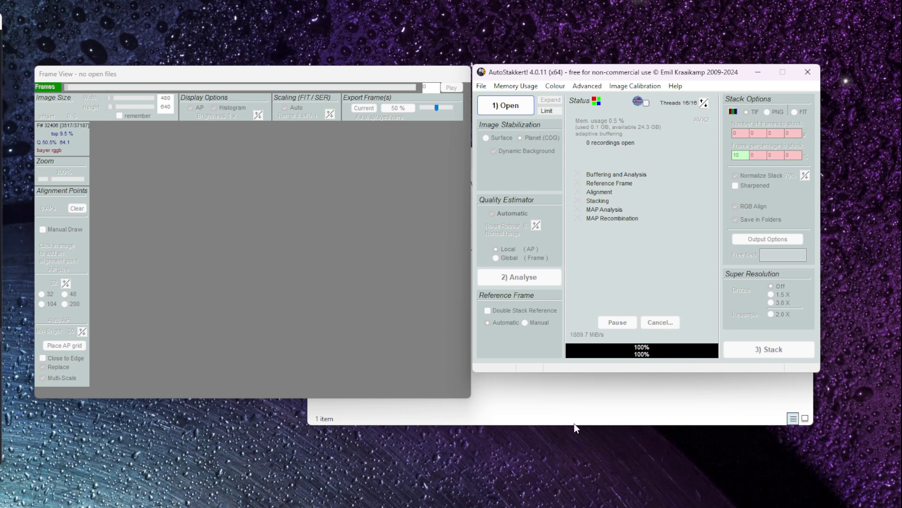
Step: Load the Saturn SER recording from the Sat Vid folder into AutoStakkert's frame view
click(574, 423)
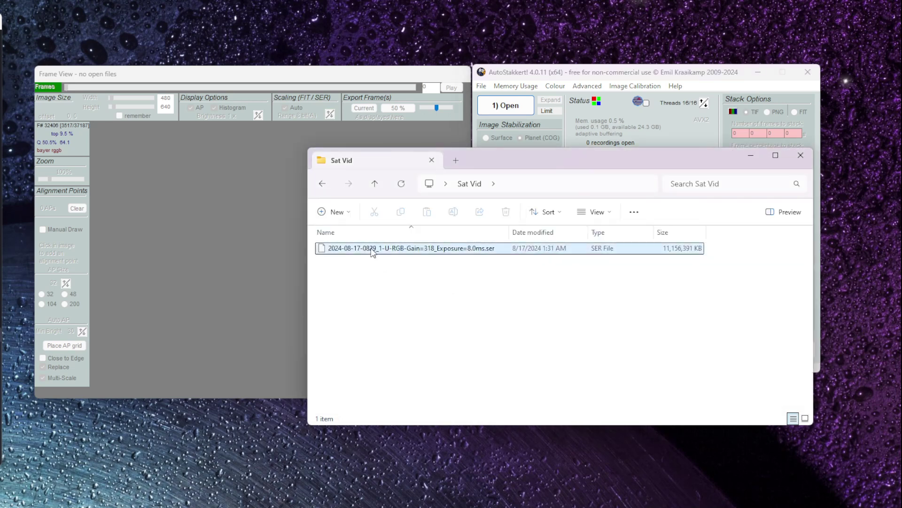
drag(371, 249, 265, 249)
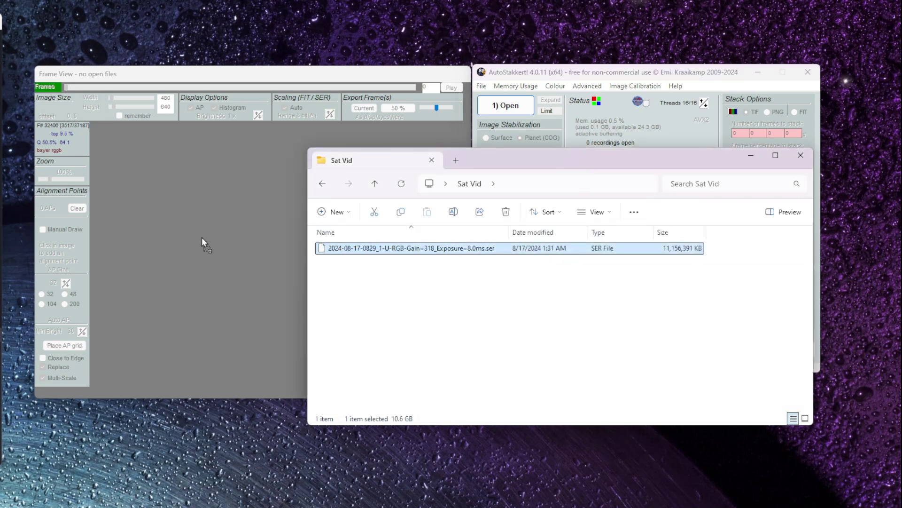
drag(202, 237, 201, 237)
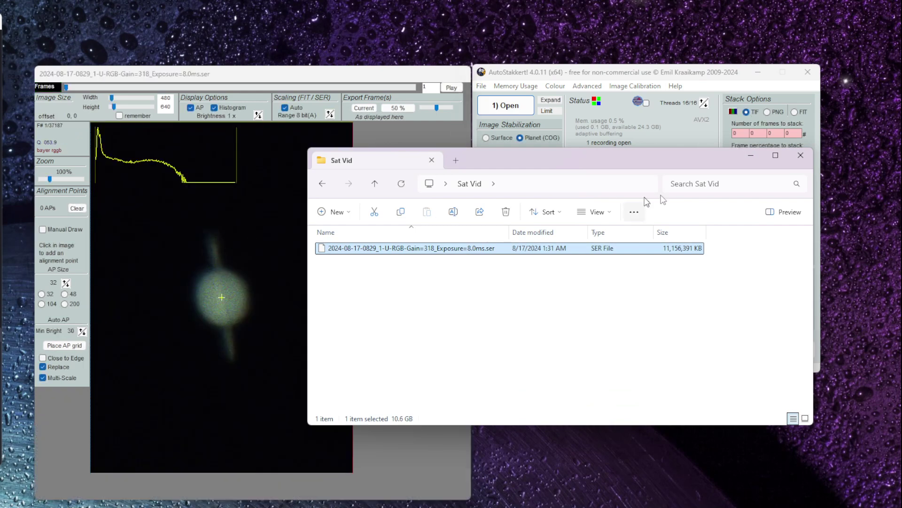
click(760, 157)
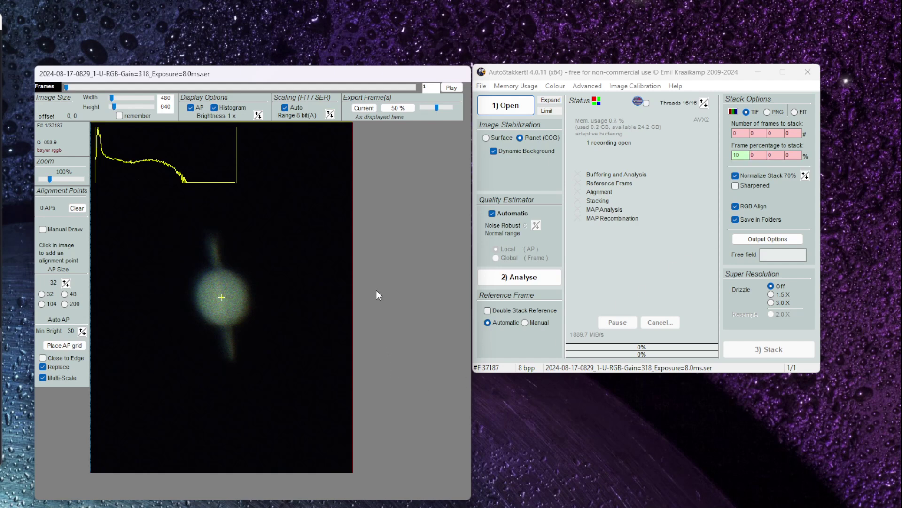
Step: Play back the Saturn recording and stop it around frame 443
click(451, 88)
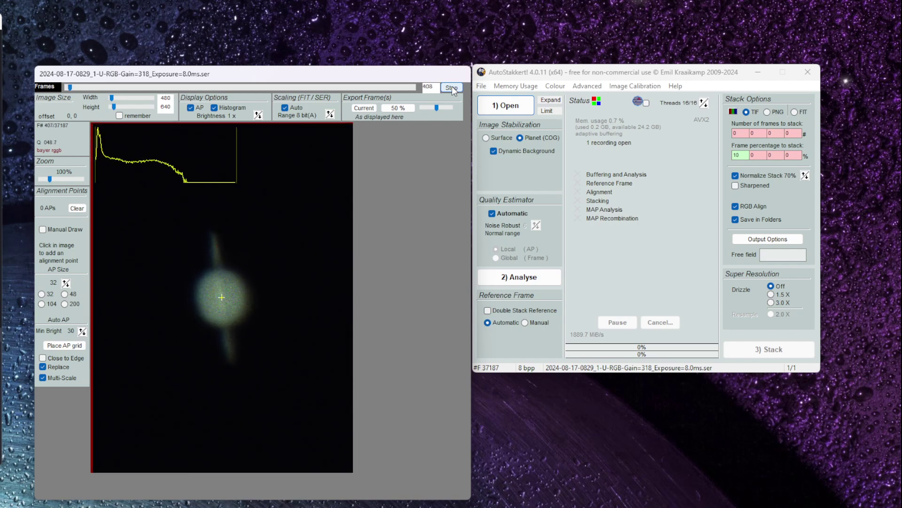
click(452, 88)
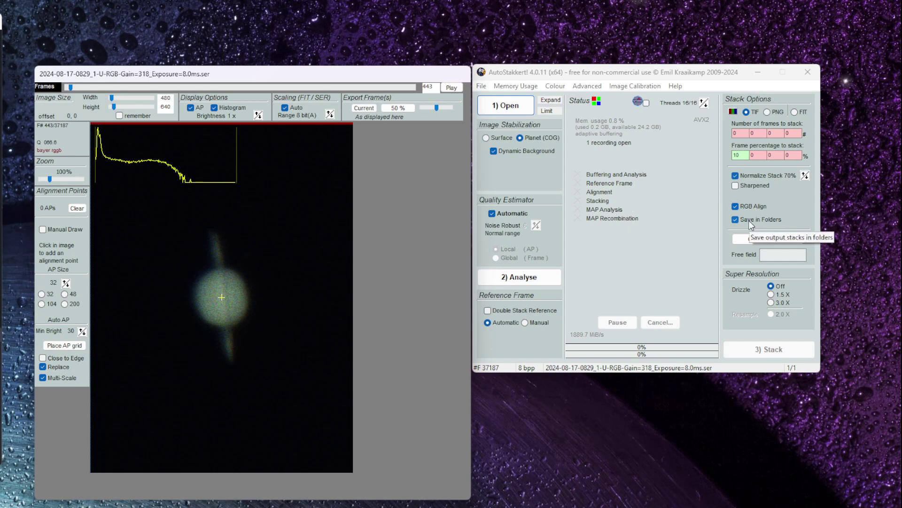
Step: Analyse every frame's quality to produce the quality graph, then bring up frame 3787
click(517, 279)
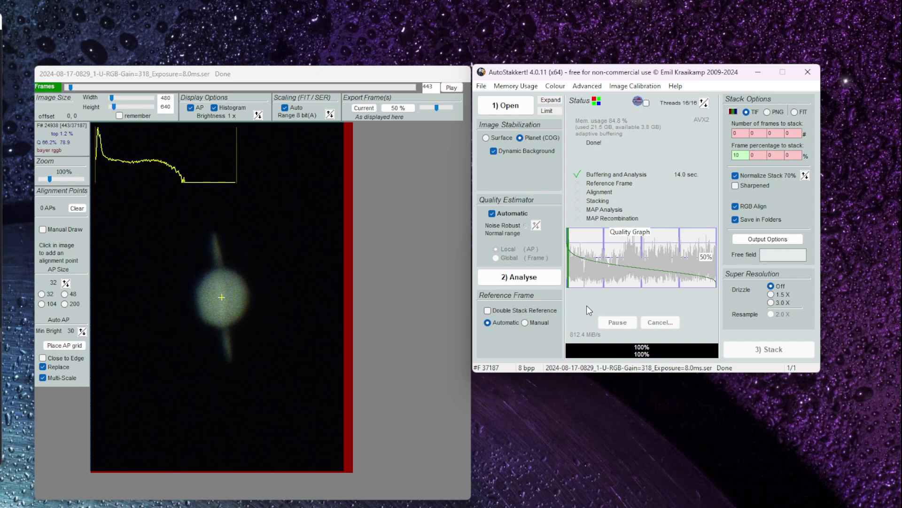
mouse_move(584, 258)
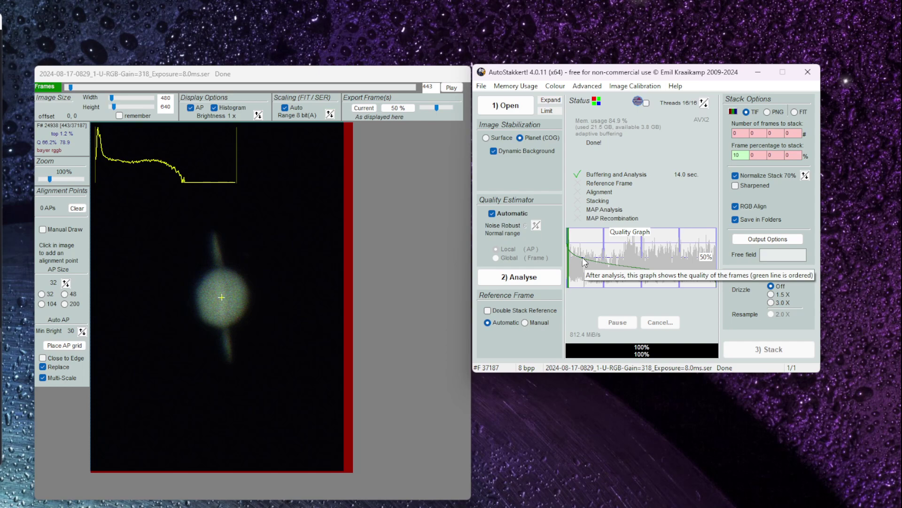
click(582, 262)
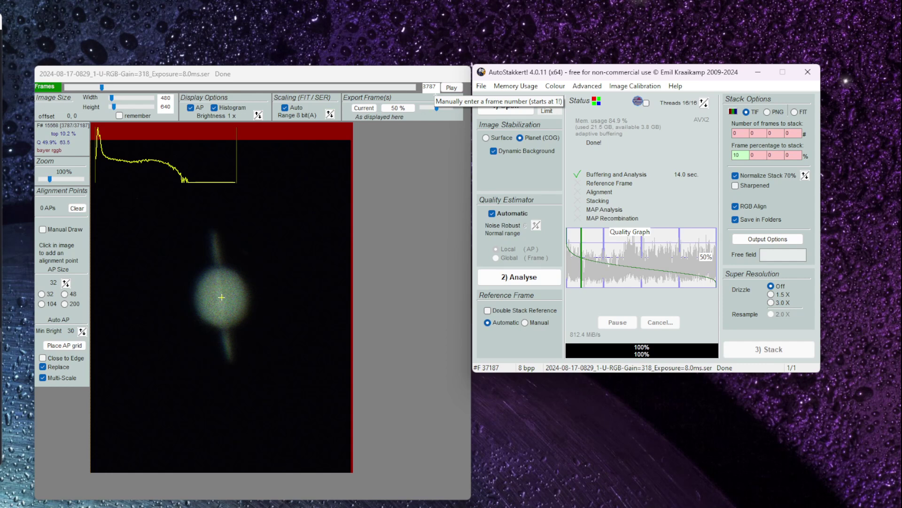
click(741, 155)
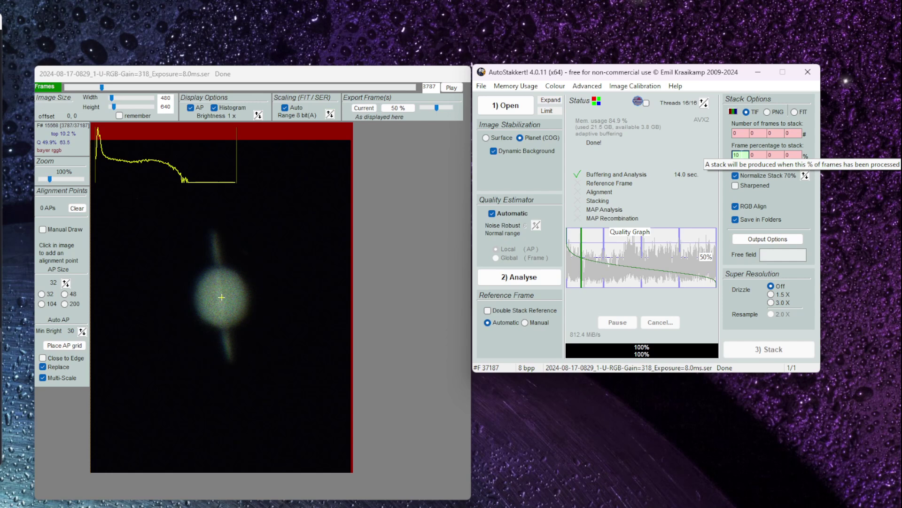
click(323, 286)
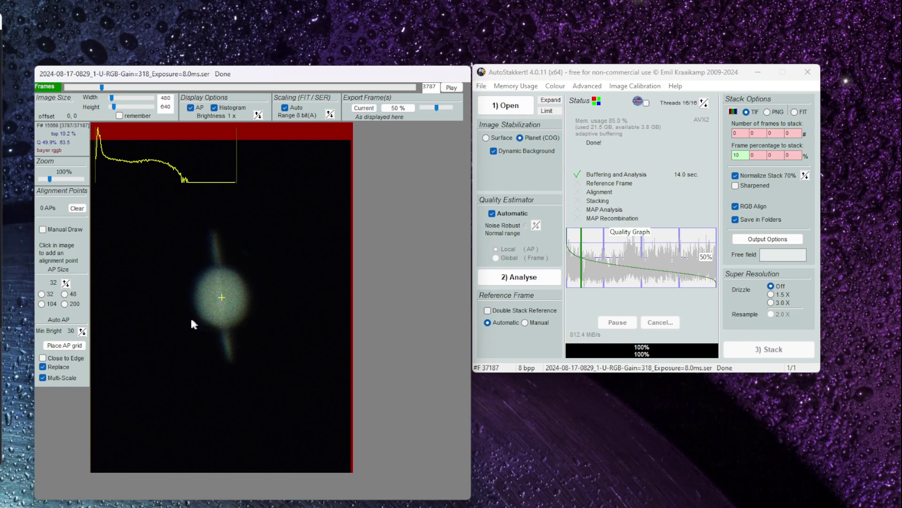
Step: Place a grid of 37 alignment points, size 32, over Saturn's disc
click(56, 348)
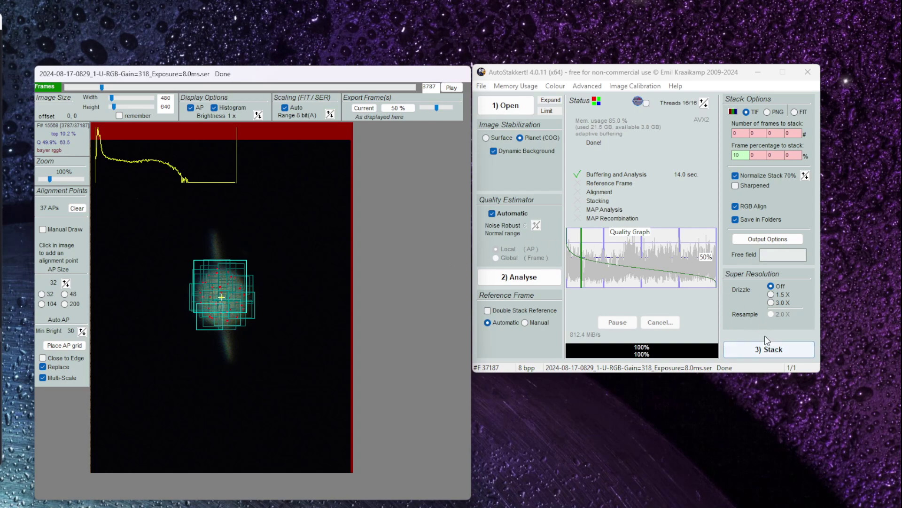
Step: Stack the best 10% of frames, creating the AS_P10 output folder in Sat Vid
click(771, 351)
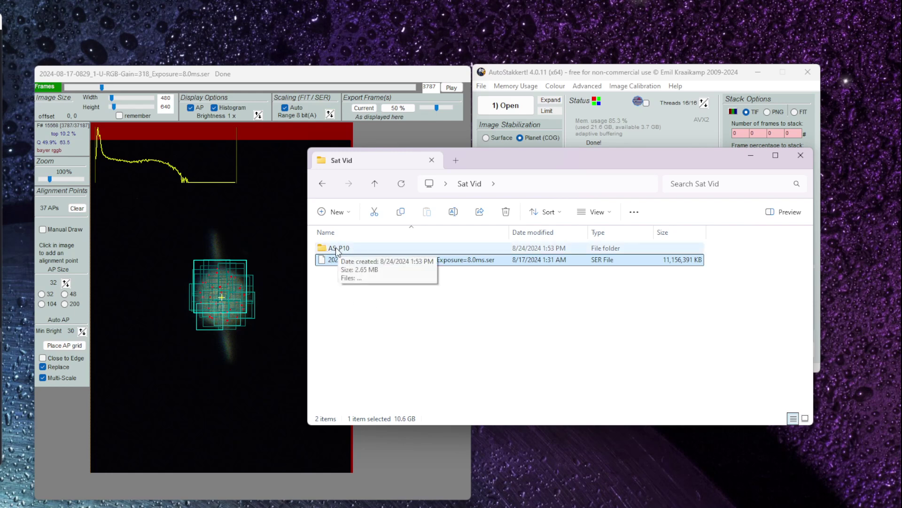
Step: Open the AS_P10 folder showing the stacked 480 x 640 TIF
double_click(335, 248)
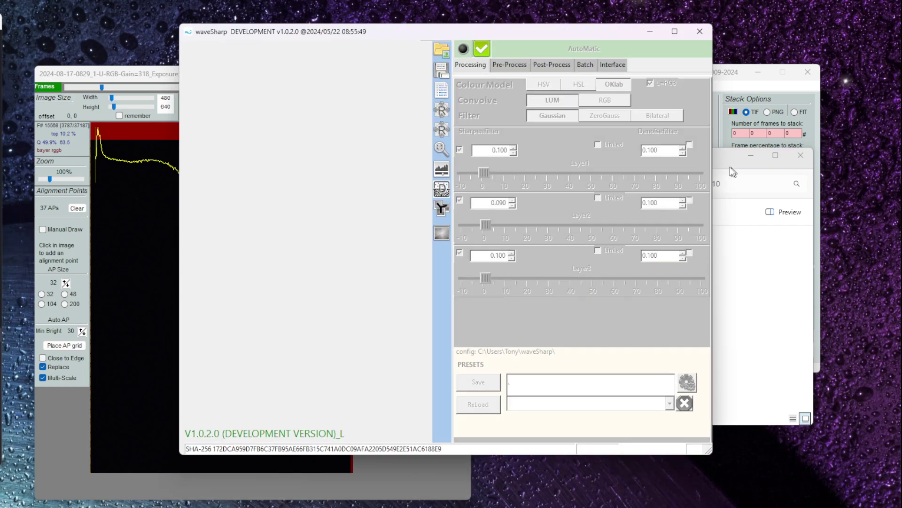
Step: Load the stacked 480 x 640 Saturn TIF into waveSharp and open the zoom window
click(726, 163)
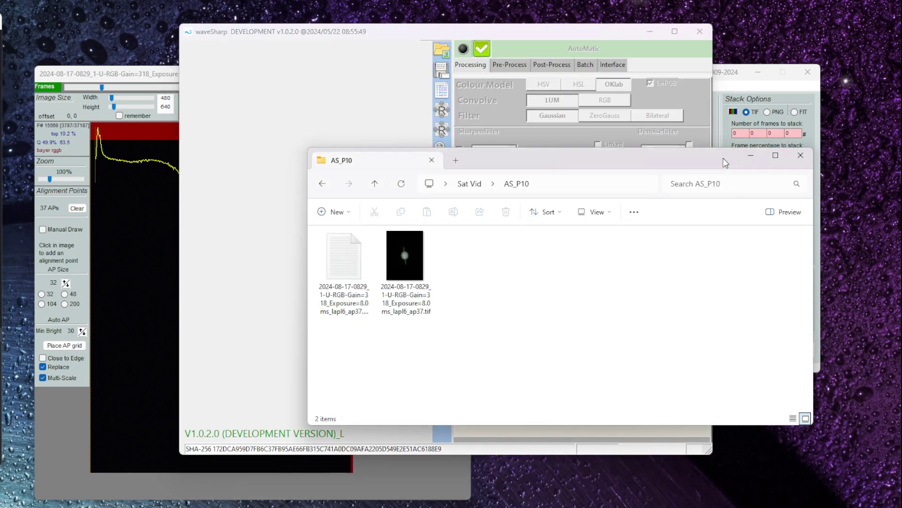
drag(405, 260, 251, 247)
click(752, 158)
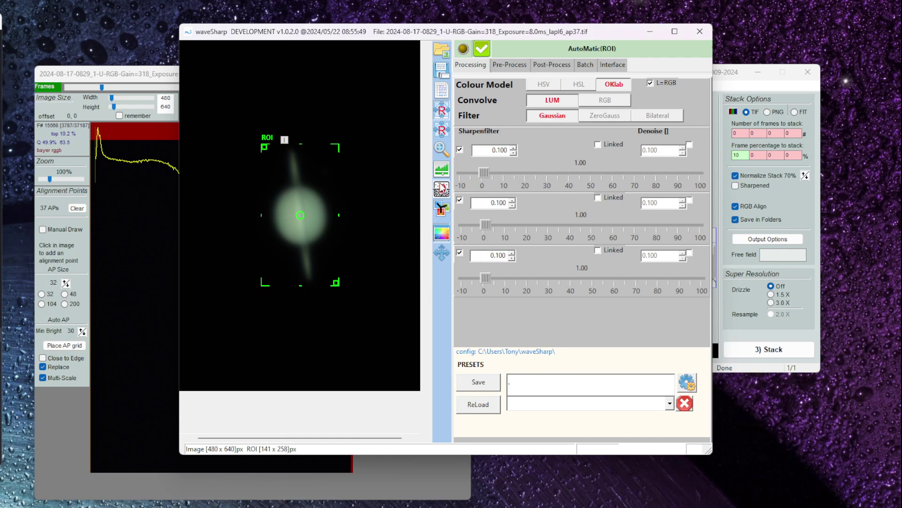
click(440, 149)
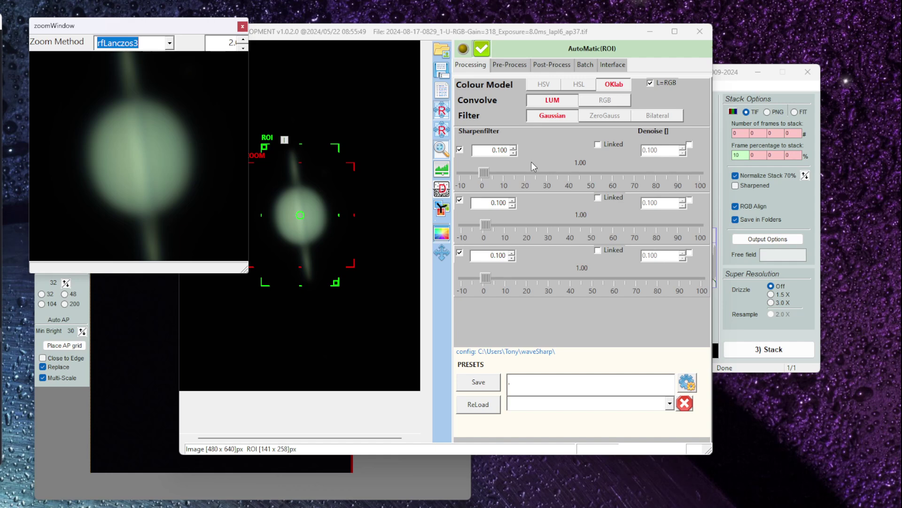
Step: Set the first sharpen layer to strength 100 with radius 0.130
drag(486, 175, 709, 175)
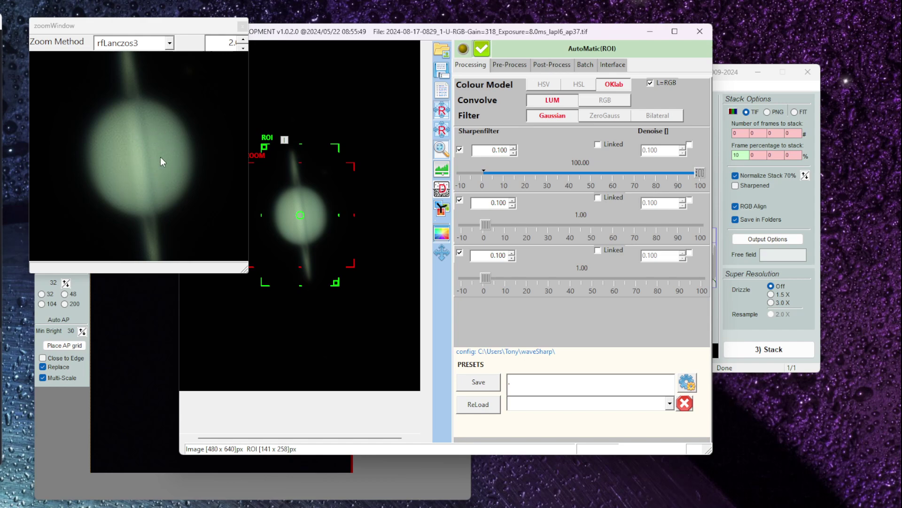
click(515, 147)
click(514, 147)
click(515, 148)
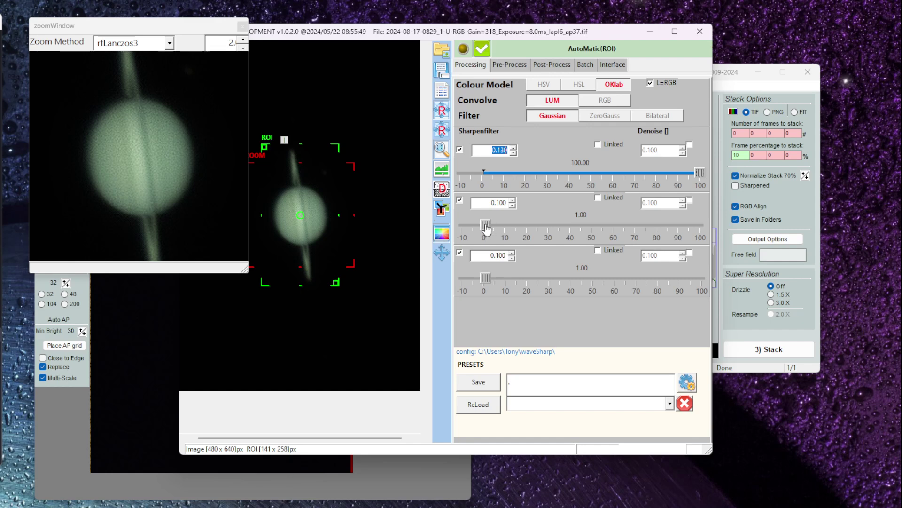
Step: Set the second sharpen layer to strength 100 with radius 0.110
drag(486, 228, 705, 225)
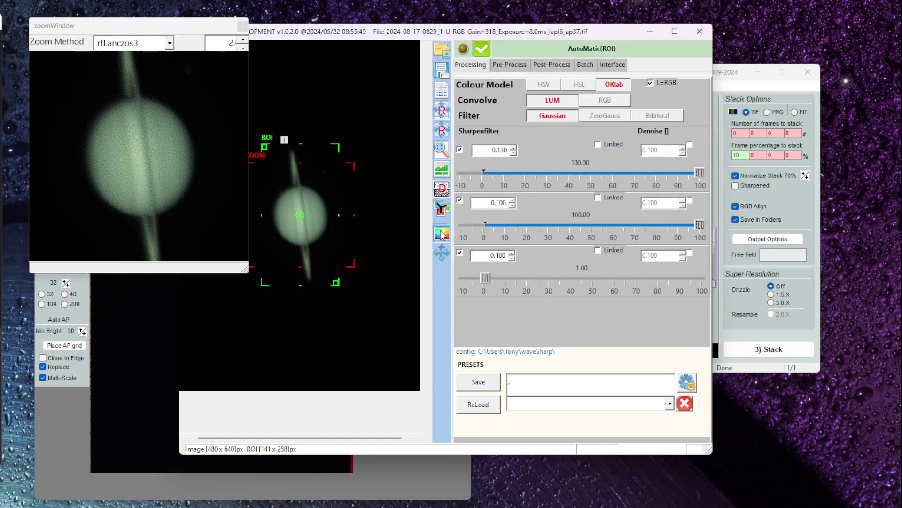
click(512, 200)
click(486, 280)
Step: Raise the third sharpen layer to 100 and open the FFT512 denoise tool
drag(486, 280, 707, 279)
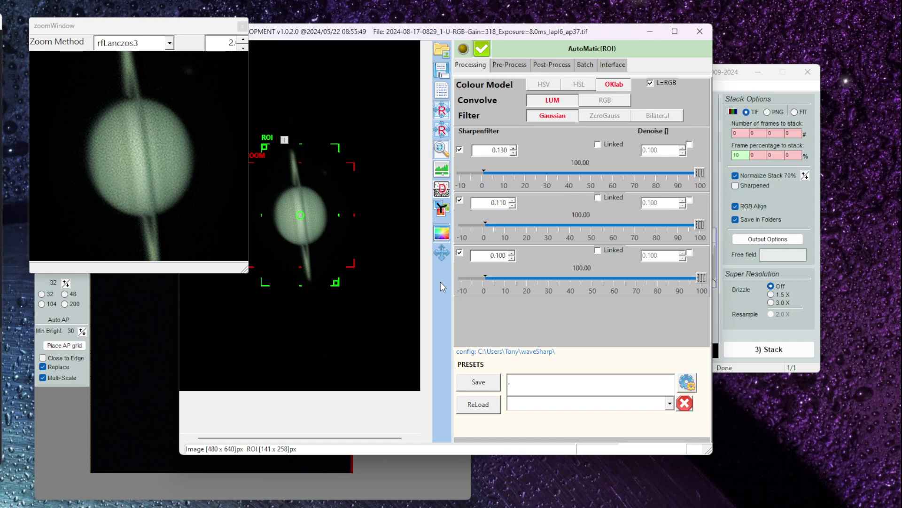
click(441, 189)
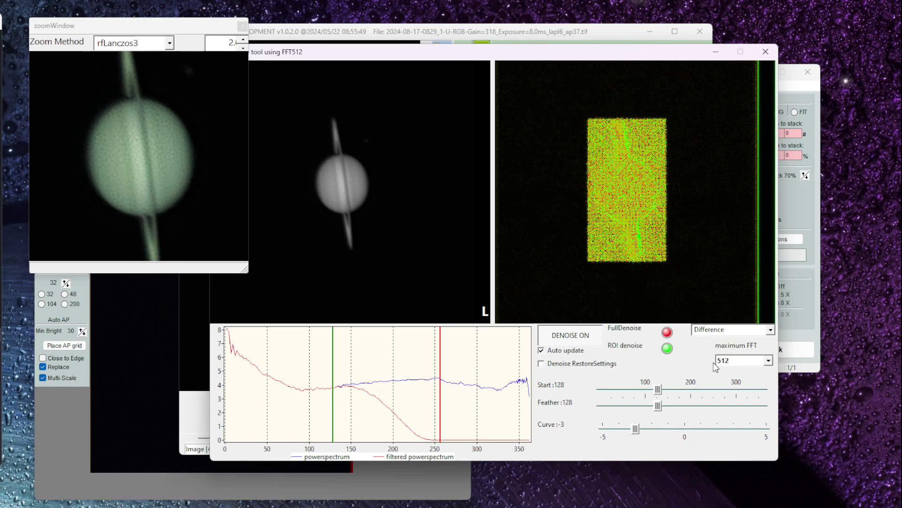
Step: Change the denoise tool's maximum FFT size from 512 to 1024
click(770, 363)
click(743, 379)
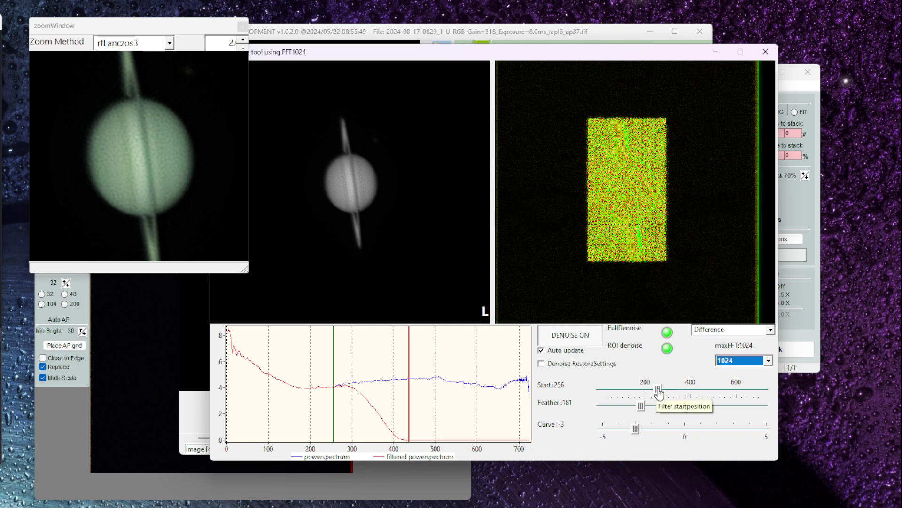
Step: Lower the FFT1024 denoise filter start to 100, with feather 158 and curve back at -3
drag(659, 391, 627, 390)
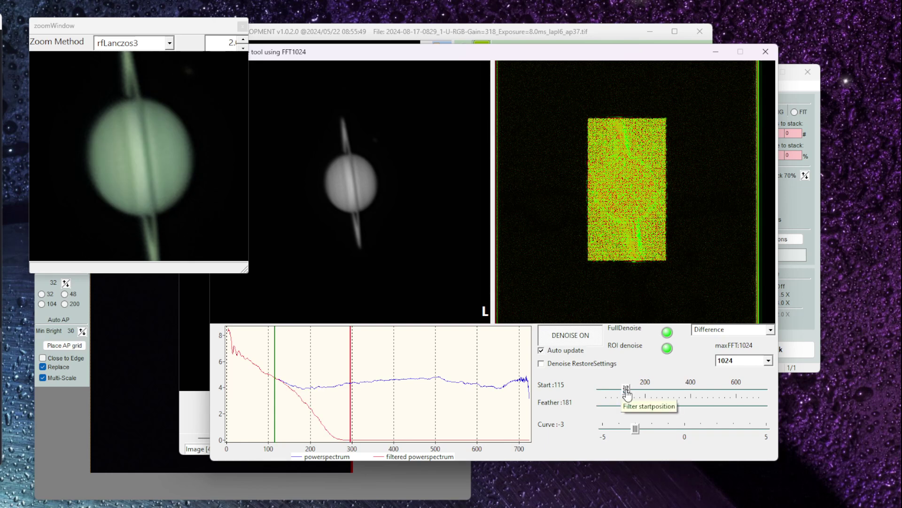
drag(627, 393, 624, 391)
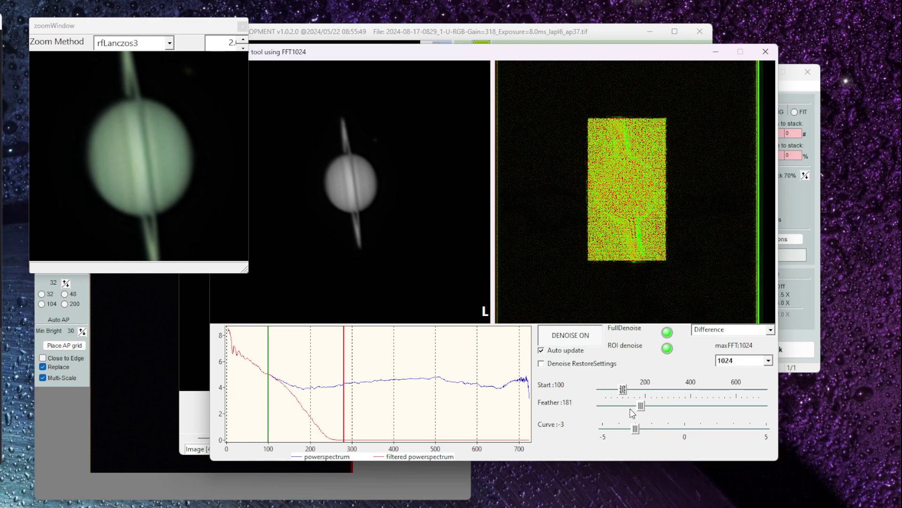
drag(643, 411, 662, 410)
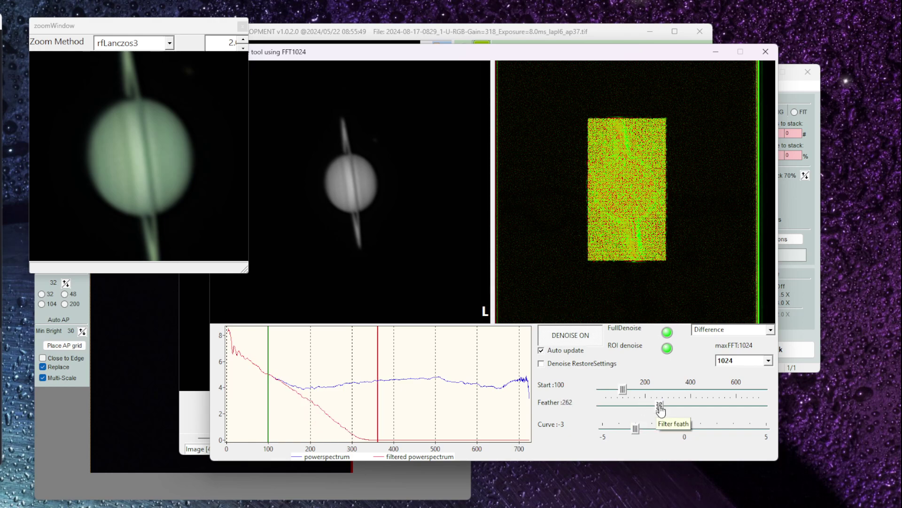
drag(661, 410, 637, 408)
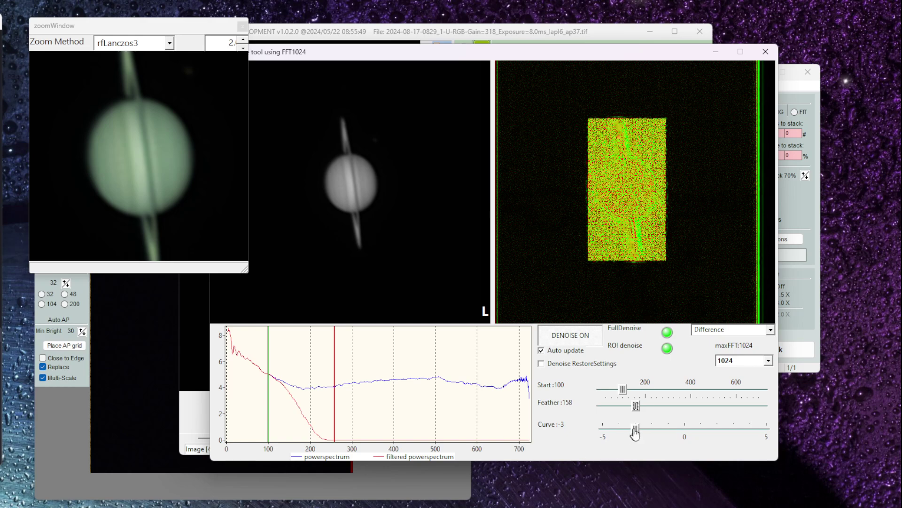
drag(635, 430, 603, 429)
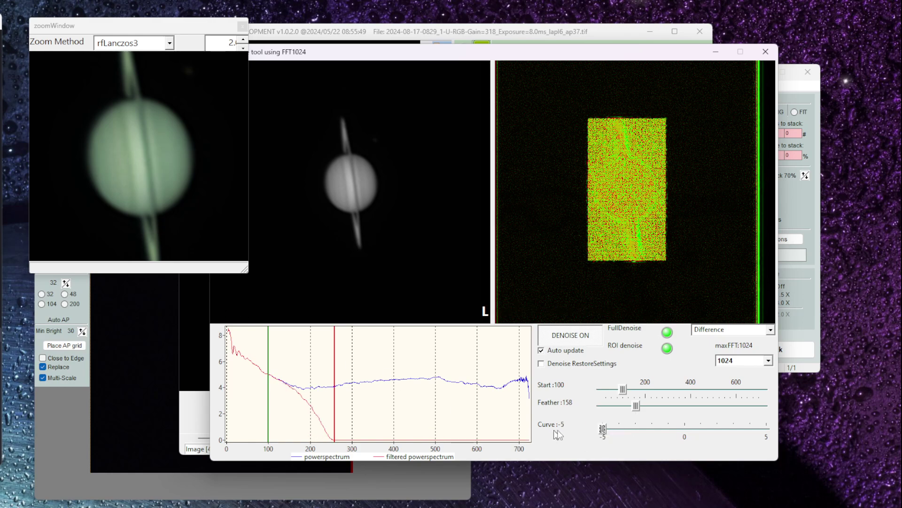
drag(603, 429, 636, 432)
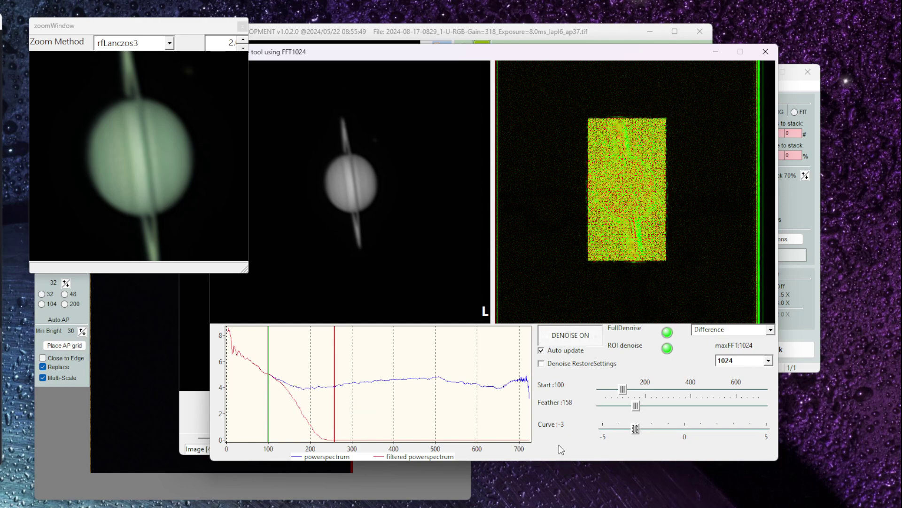
Step: Minimize the FFT Denoise window and toggle Denoise off and back on to compare
click(718, 54)
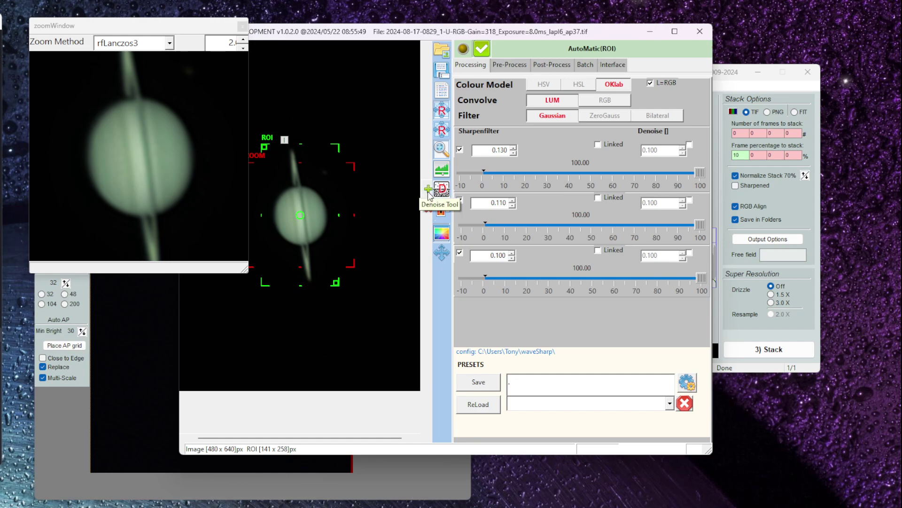
click(428, 189)
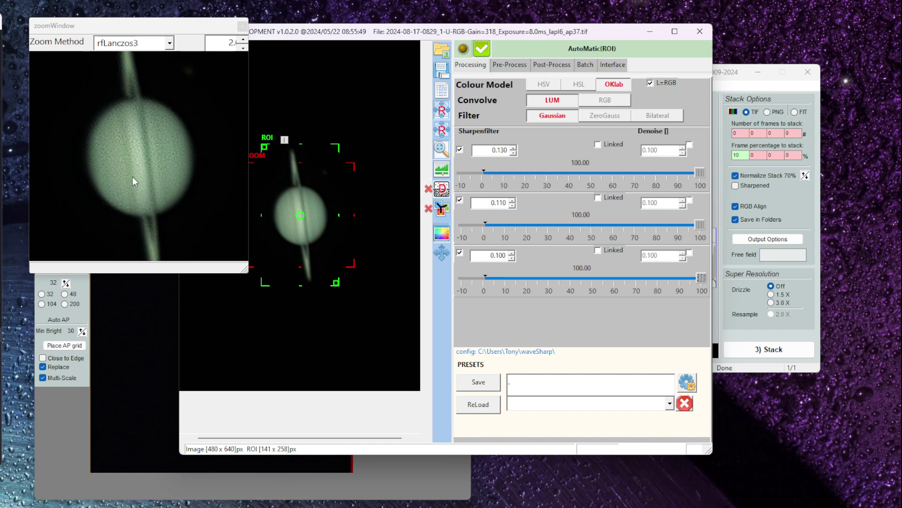
click(428, 189)
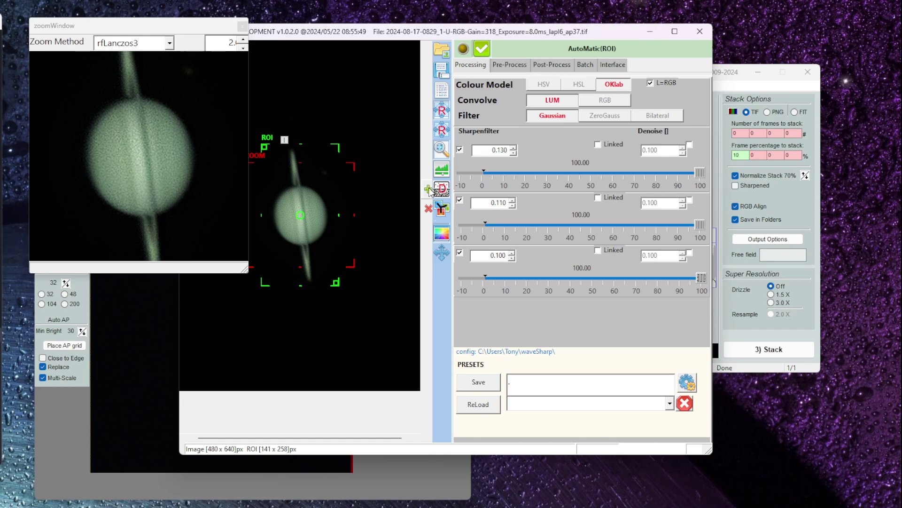
Step: Activate RGBAlign with COG measurement and zero the Red channel's X and Y shifts
click(443, 212)
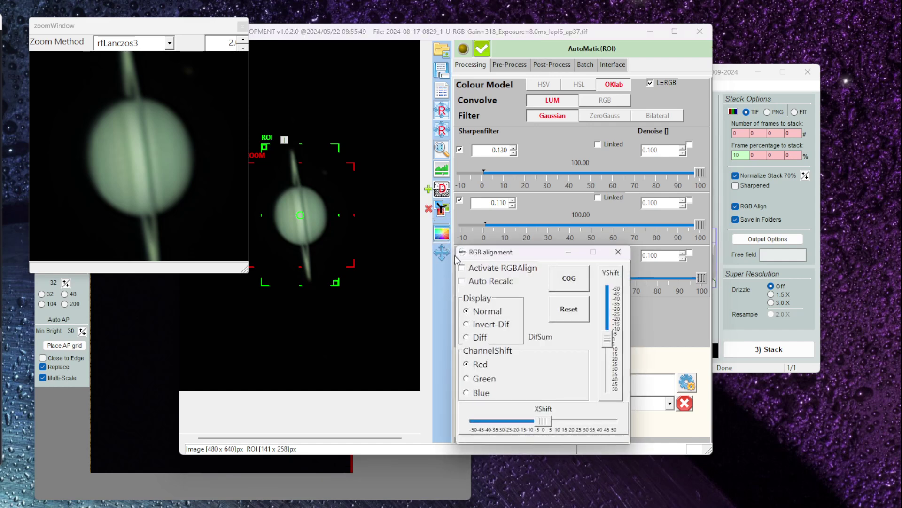
click(463, 269)
click(570, 278)
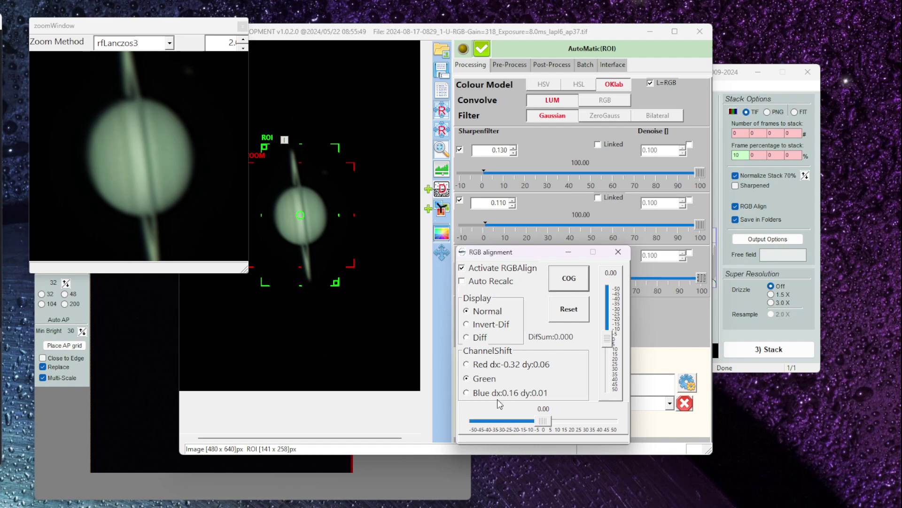
click(466, 364)
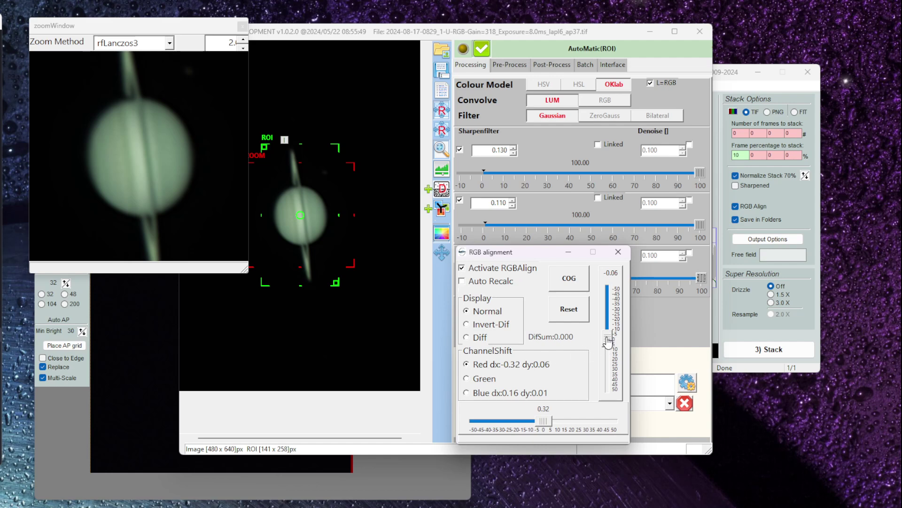
drag(609, 343, 608, 342)
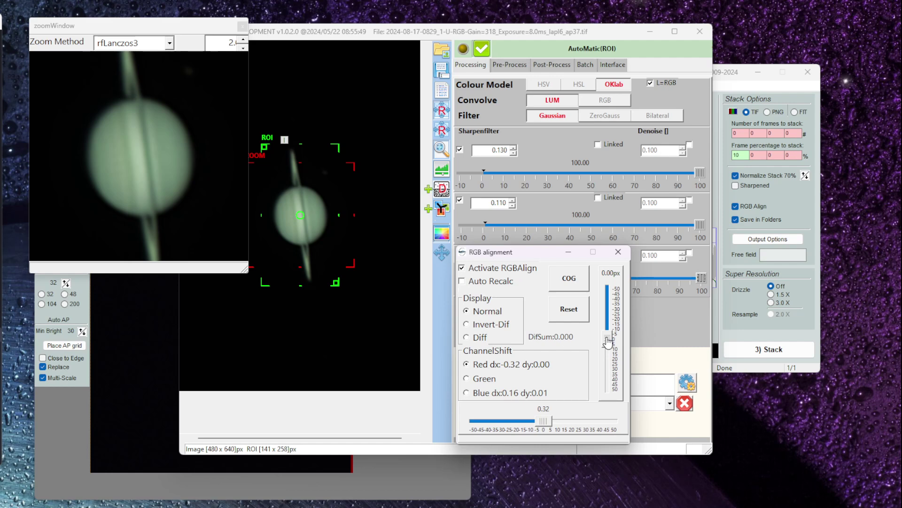
drag(547, 426, 547, 425)
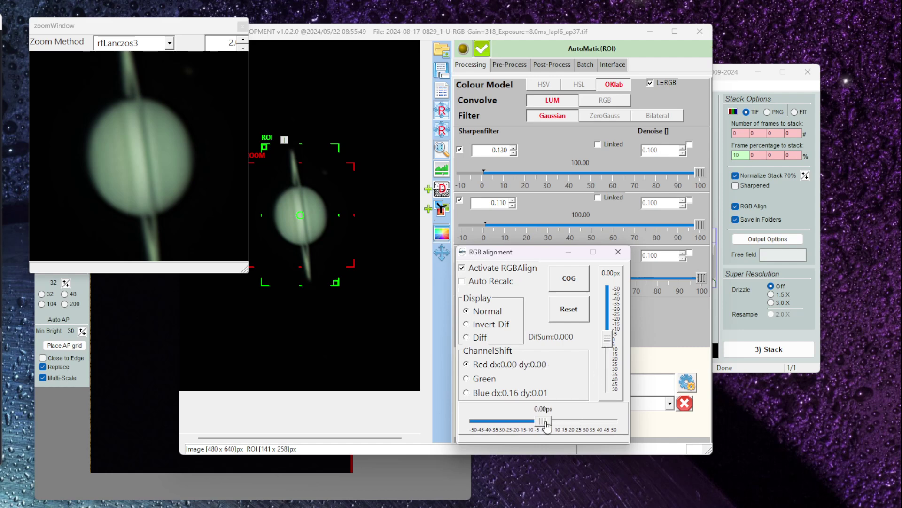
Step: Zero the Blue channel's X and Y shifts to 0.00
click(467, 393)
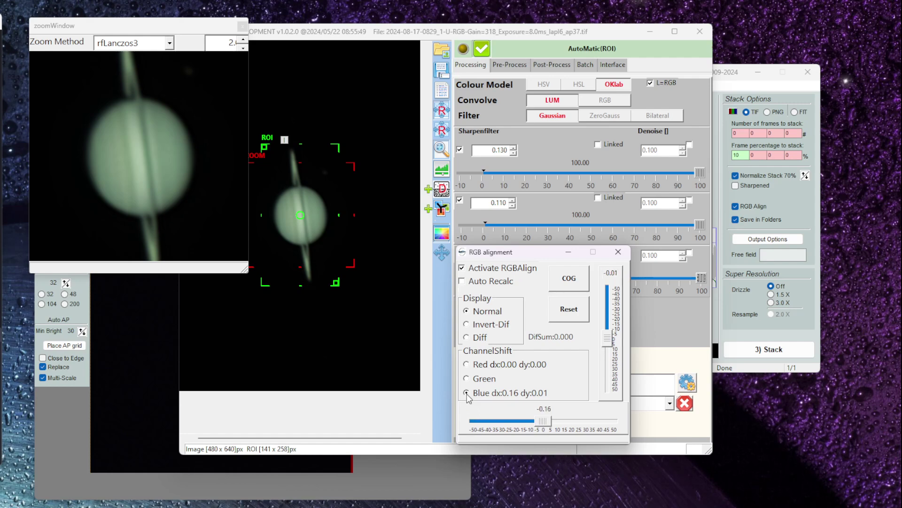
click(609, 338)
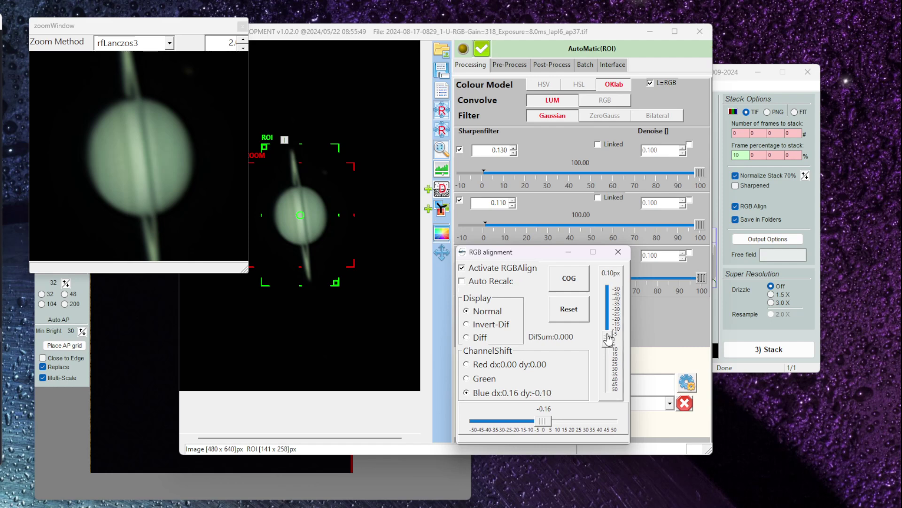
click(608, 337)
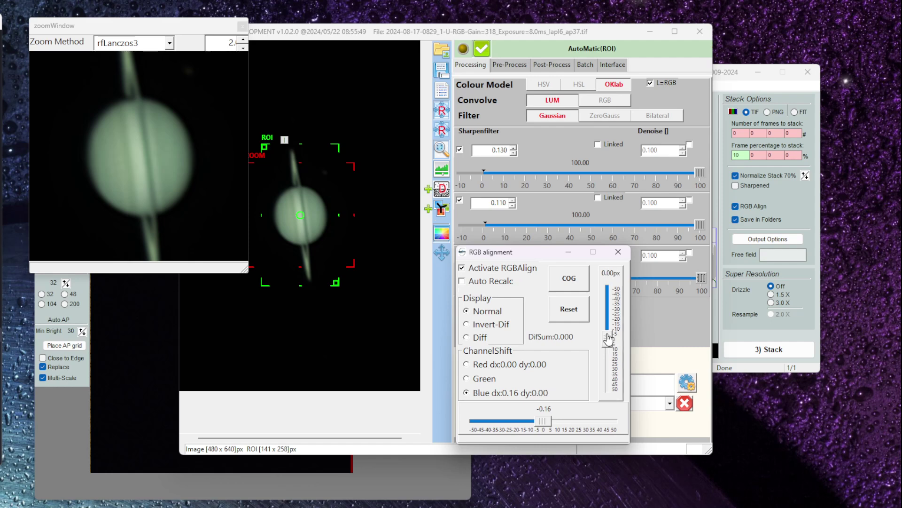
click(543, 425)
Step: Apply Automatic RGB balance in the Histogram window, giving weights 1.092, 0.884 and 1.049
click(569, 255)
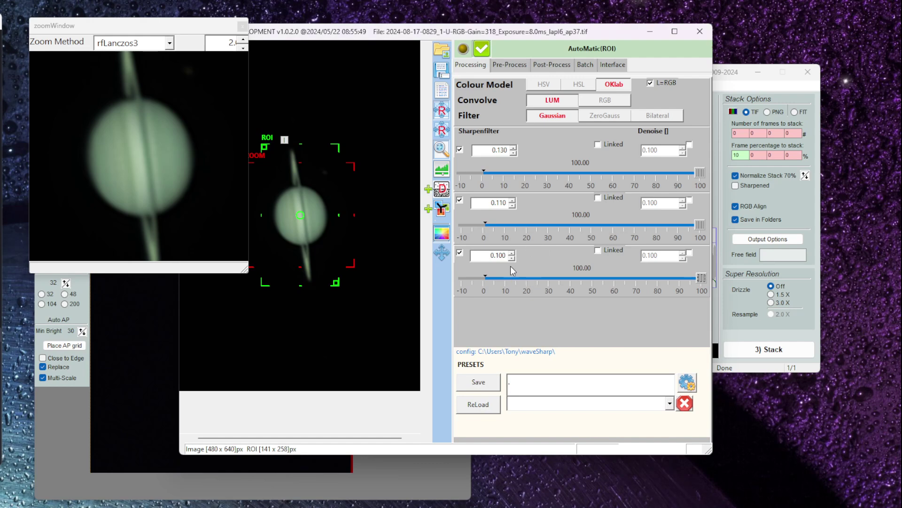
click(443, 171)
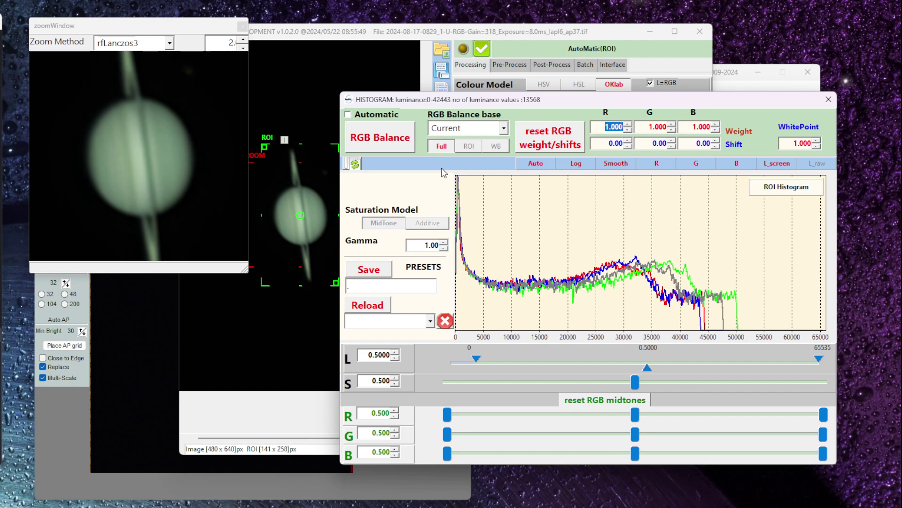
click(349, 117)
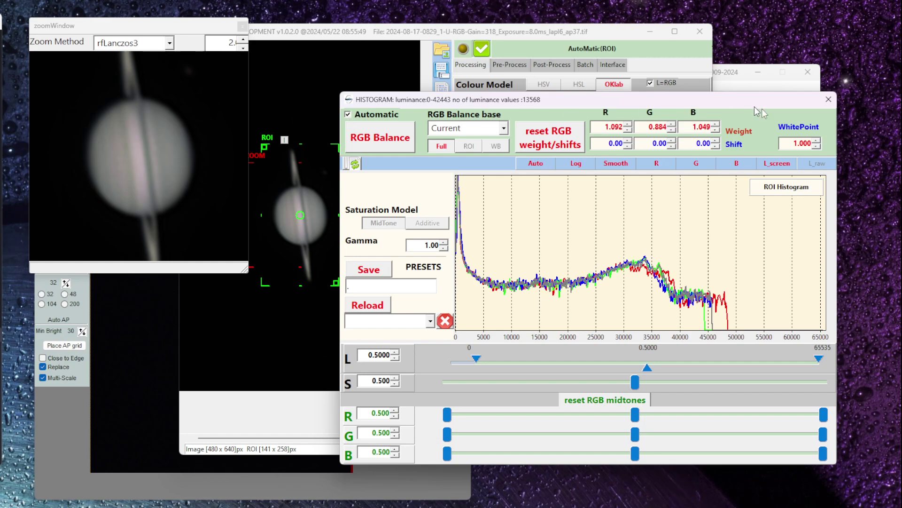
click(828, 100)
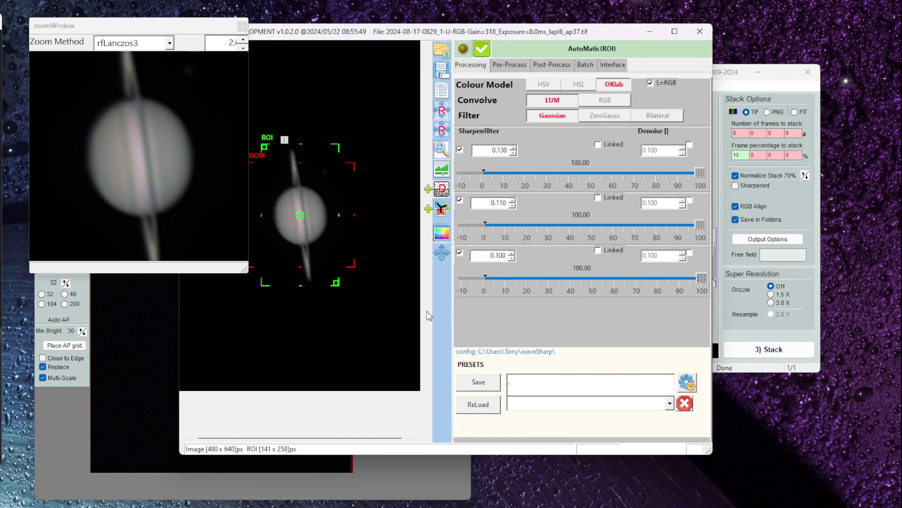
click(441, 70)
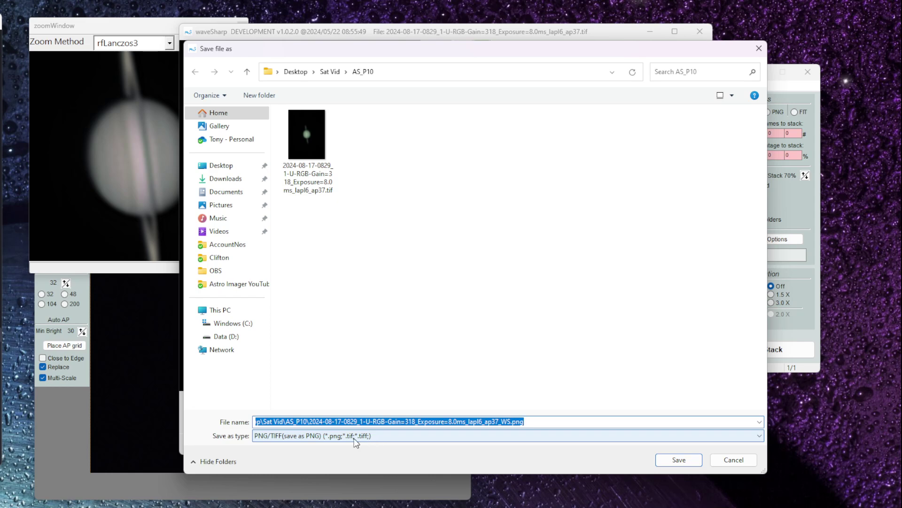
click(473, 436)
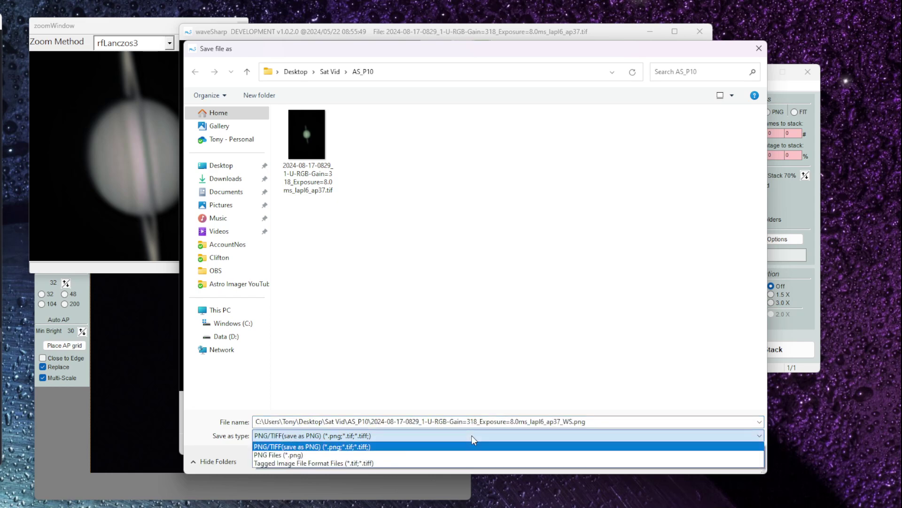
click(472, 435)
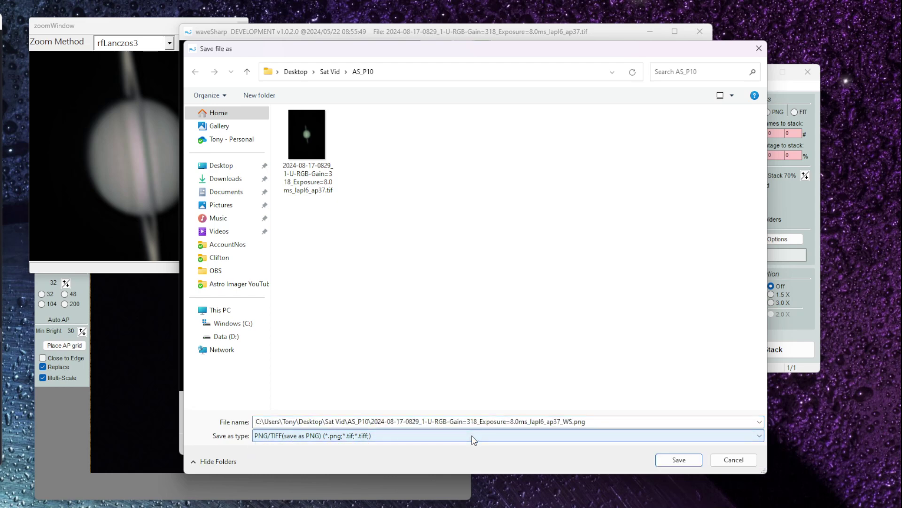
click(675, 463)
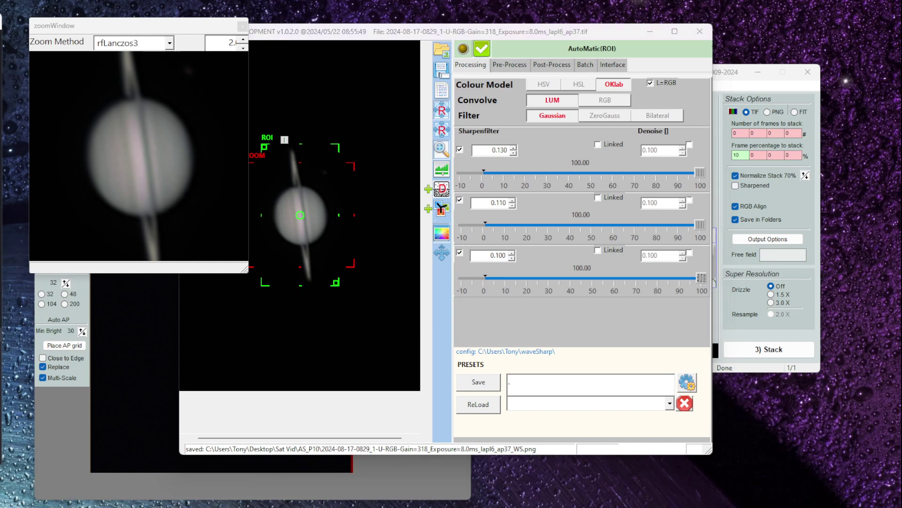
Step: Select the new 1.01 MB _WS.png in File Explorer's AS_P10 folder
key(alt+Tab)
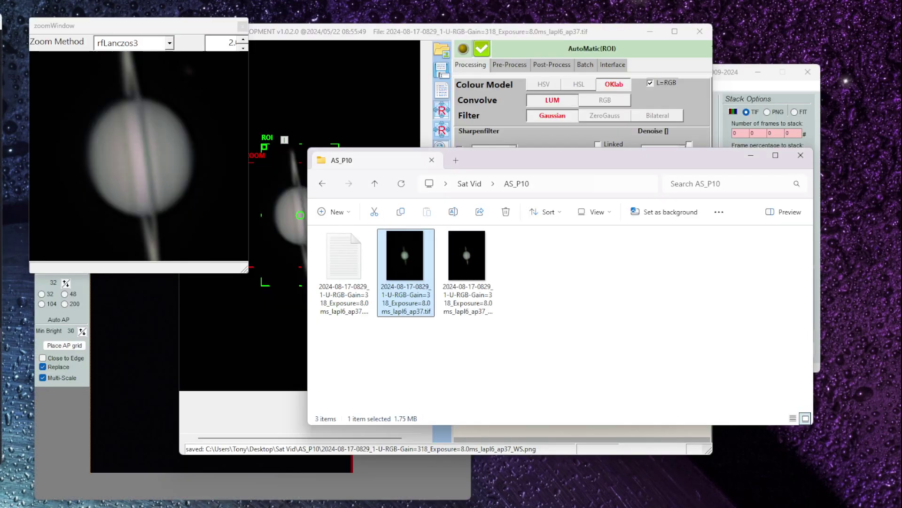
click(468, 272)
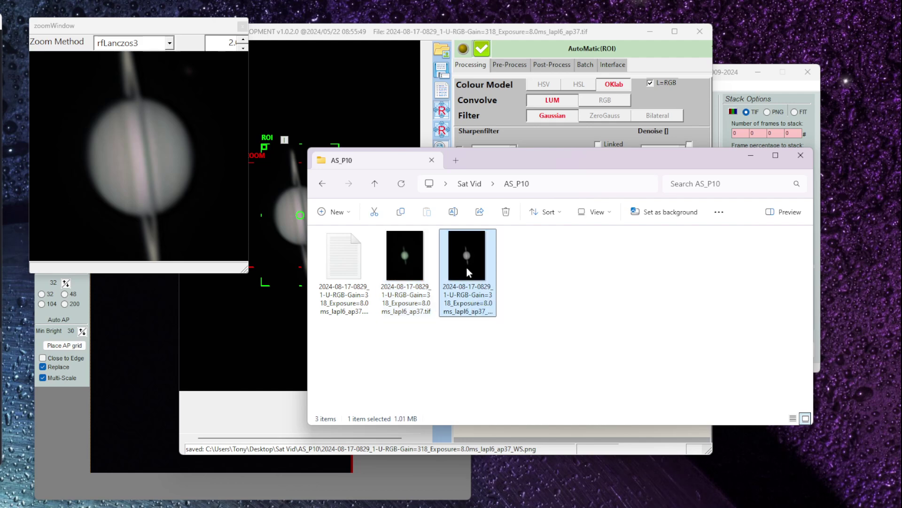